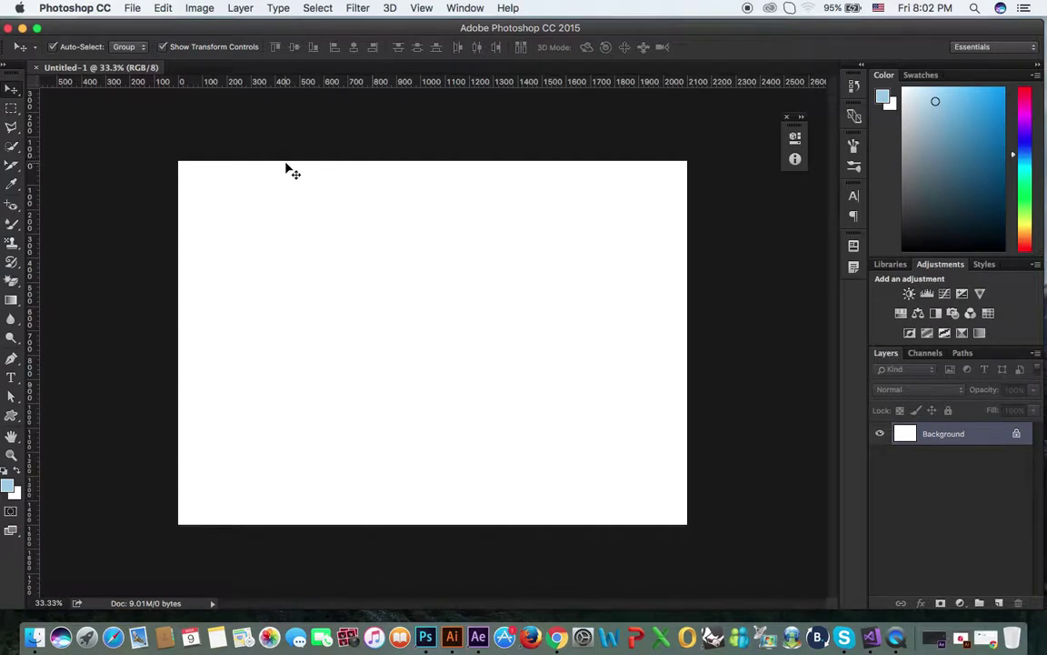
- Switch to the Motion workspace and create a video timeline for the blank white document
{"action": "left_click", "coordinate": [11, 376]}
{"action": "left_click", "coordinate": [993, 47]}
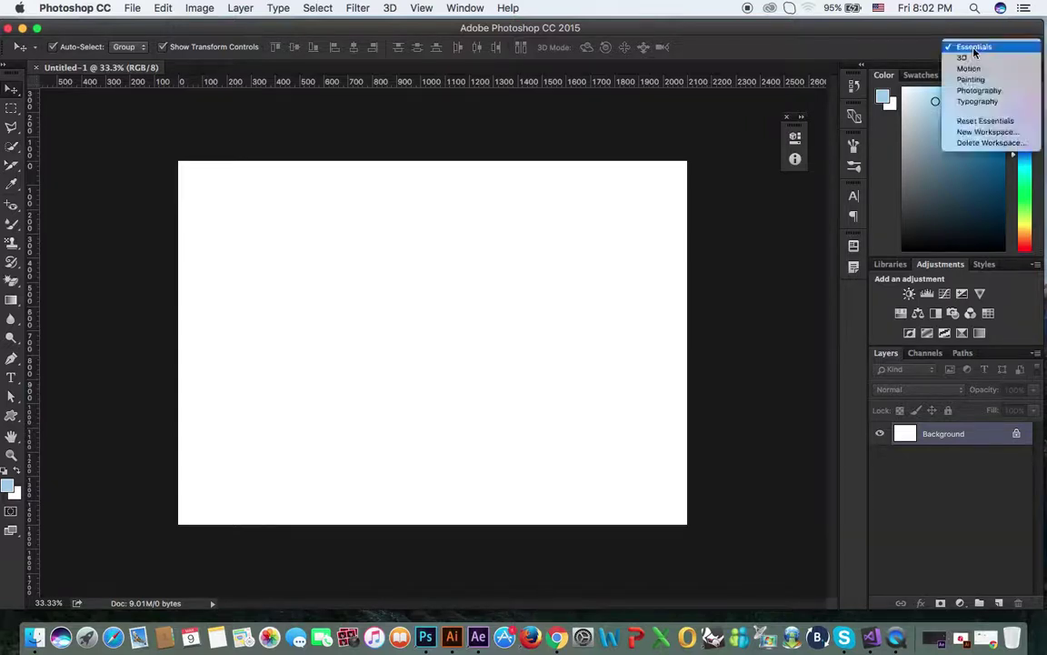
{"action": "left_click", "coordinate": [969, 69]}
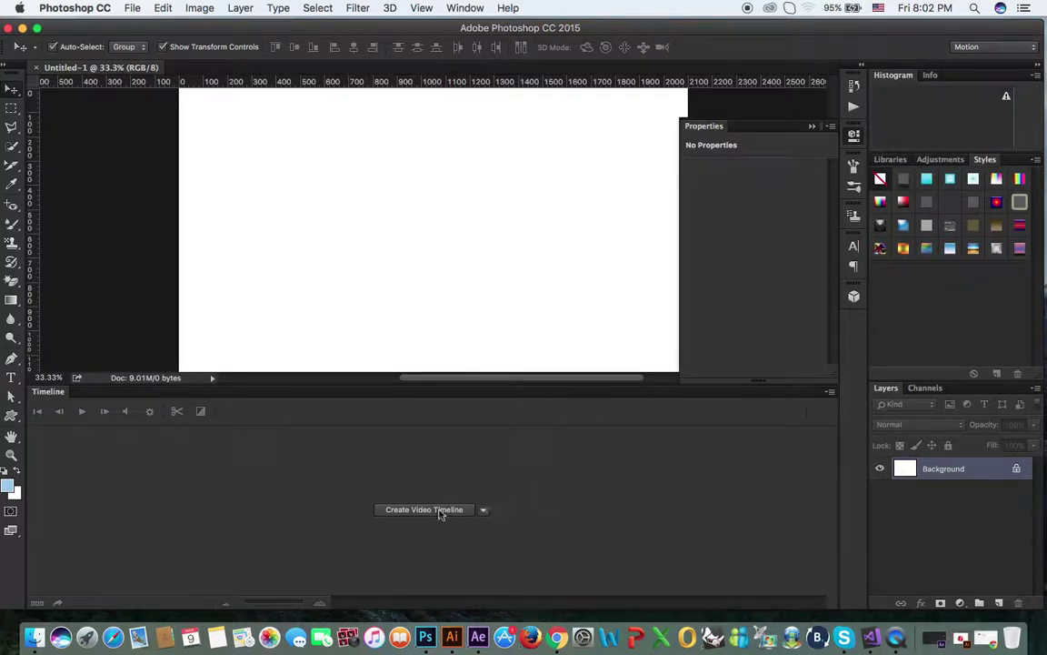
{"action": "left_click", "coordinate": [429, 511]}
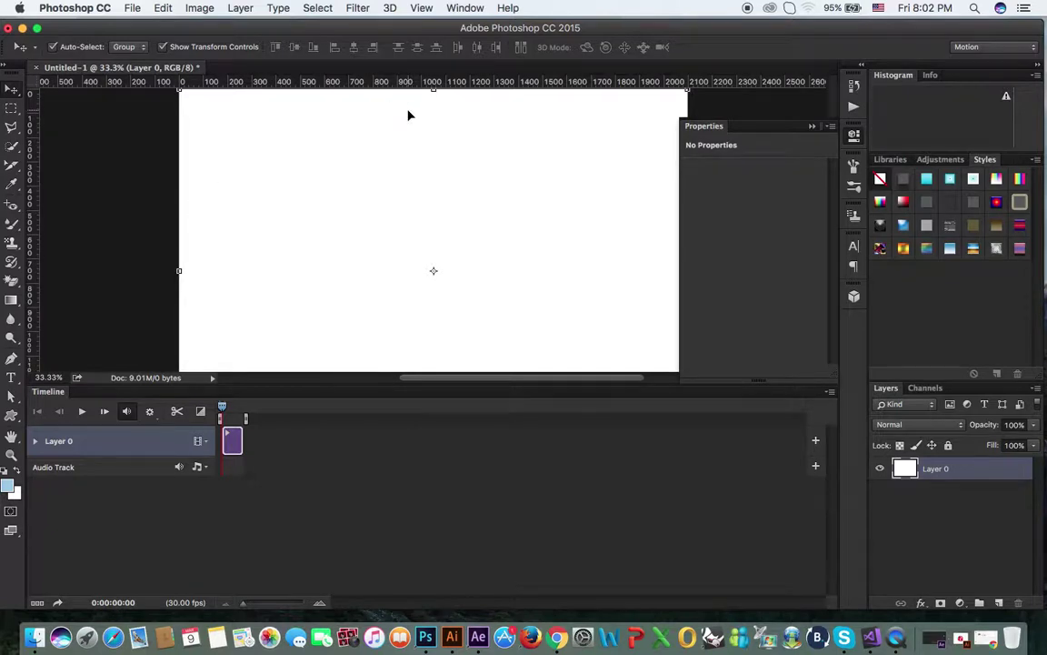
{"action": "key", "text": "super+0"}
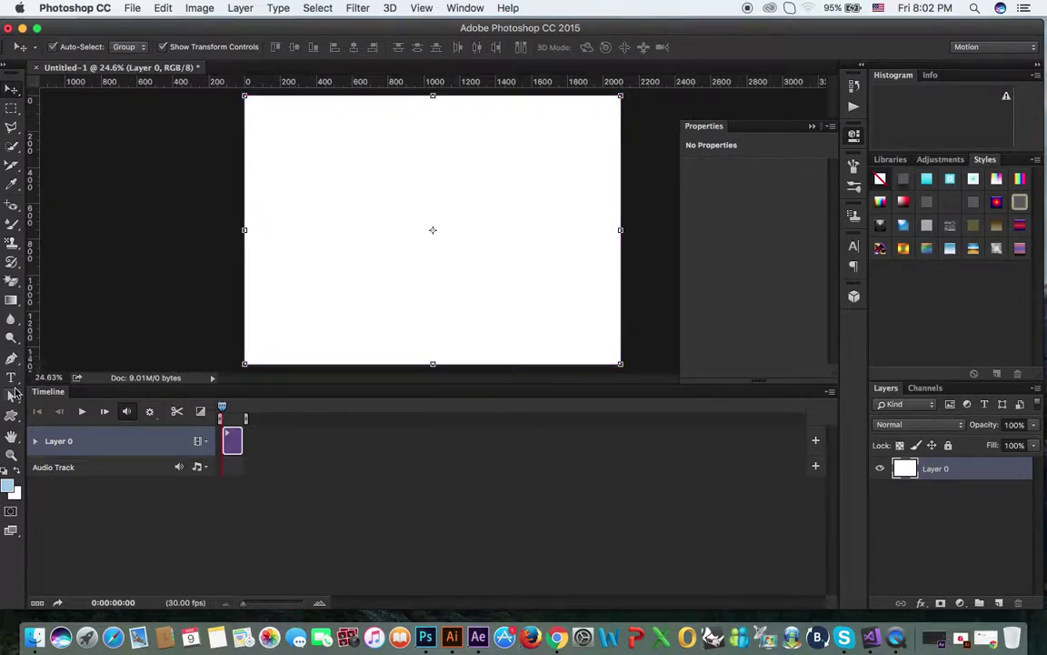
{"action": "left_click_drag", "start_coordinate": [359, 386], "coordinate": [360, 400]}
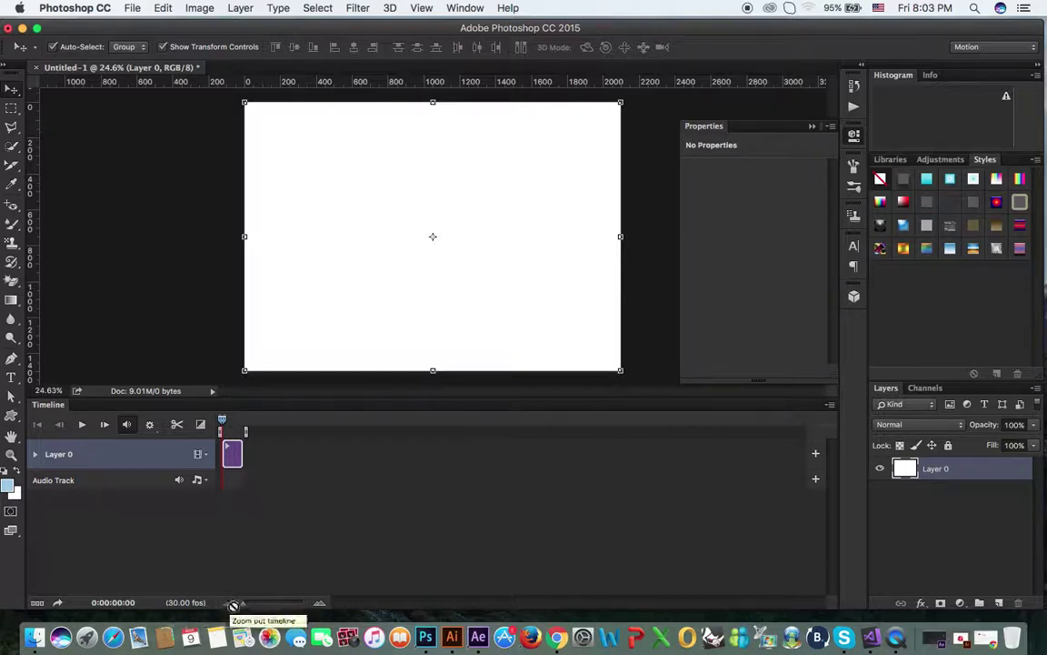
{"action": "mouse_move", "coordinate": [244, 604]}
{"action": "left_mouse_down"}
{"action": "mouse_move", "coordinate": [255, 605]}
{"action": "mouse_move", "coordinate": [246, 606]}
{"action": "left_mouse_up"}
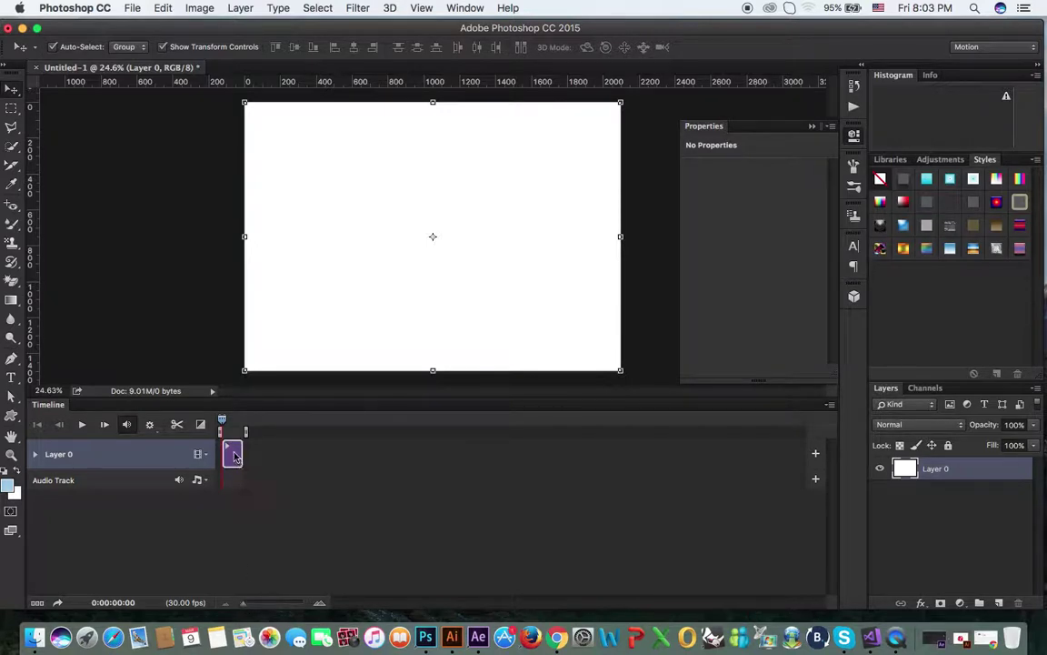
{"action": "left_click_drag", "start_coordinate": [245, 604], "coordinate": [257, 605]}
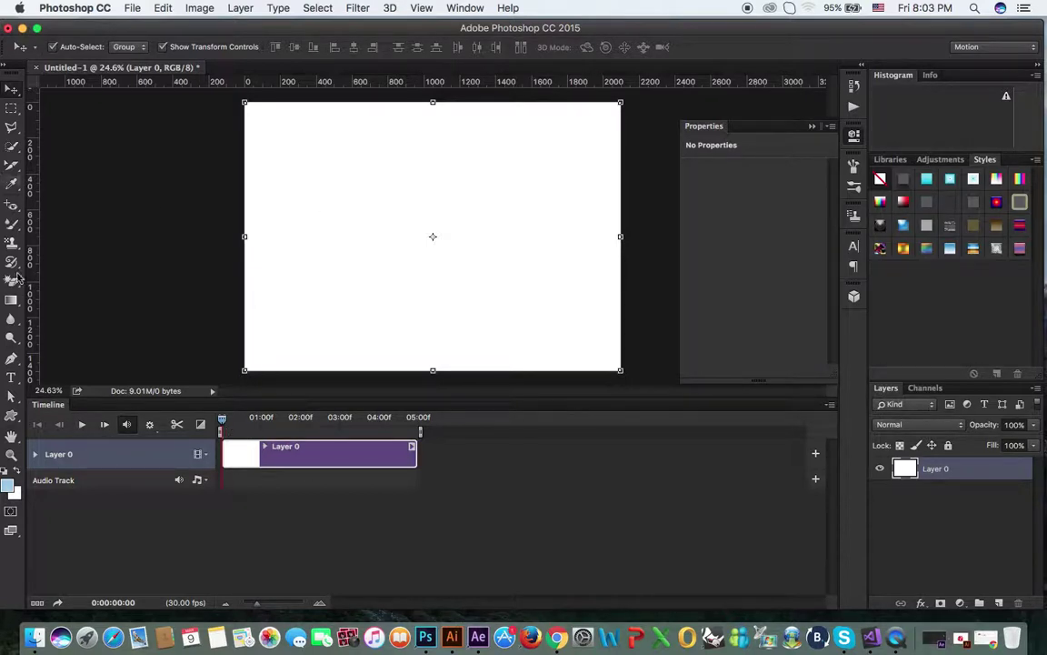
- Add a text layer containing a first name in capitals near the centre of the canvas
{"action": "left_click", "coordinate": [11, 376]}
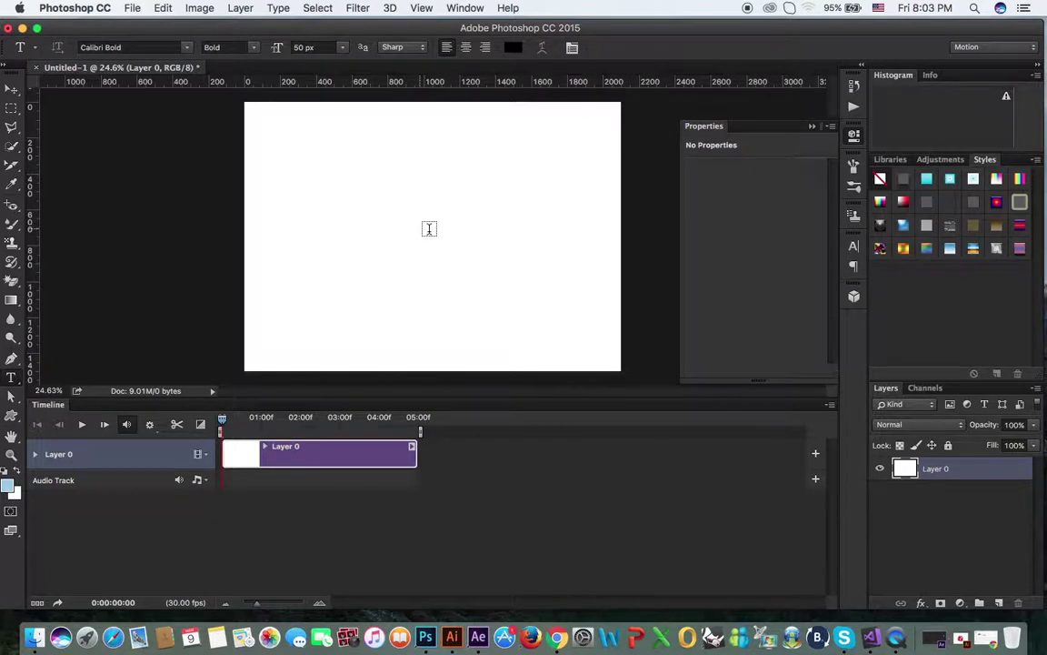
{"action": "left_click", "coordinate": [420, 226]}
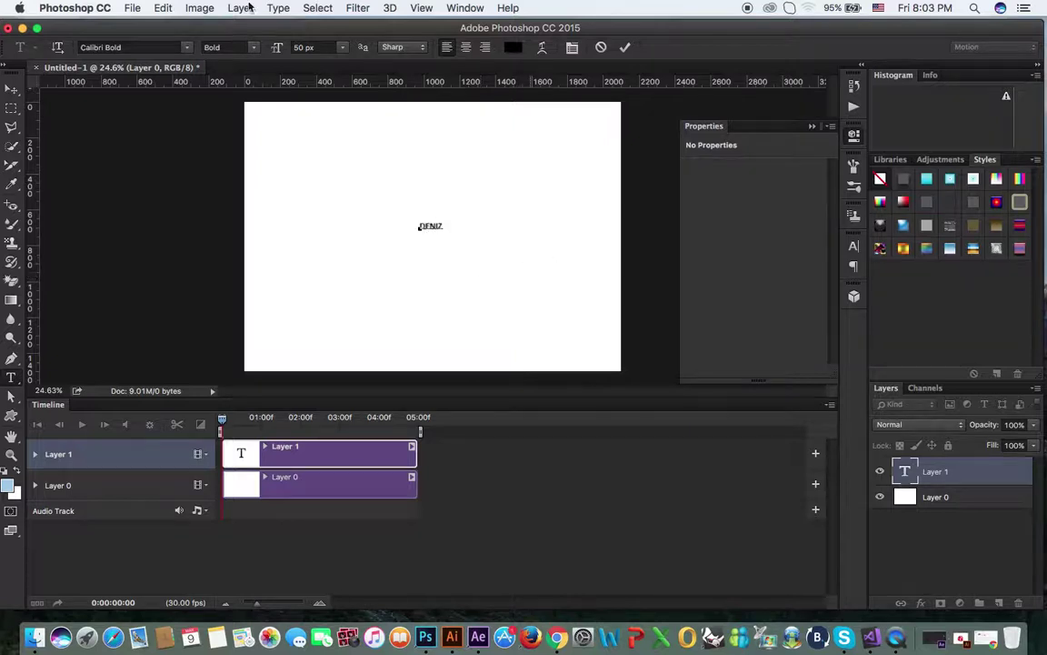
{"action": "left_click", "coordinate": [11, 89]}
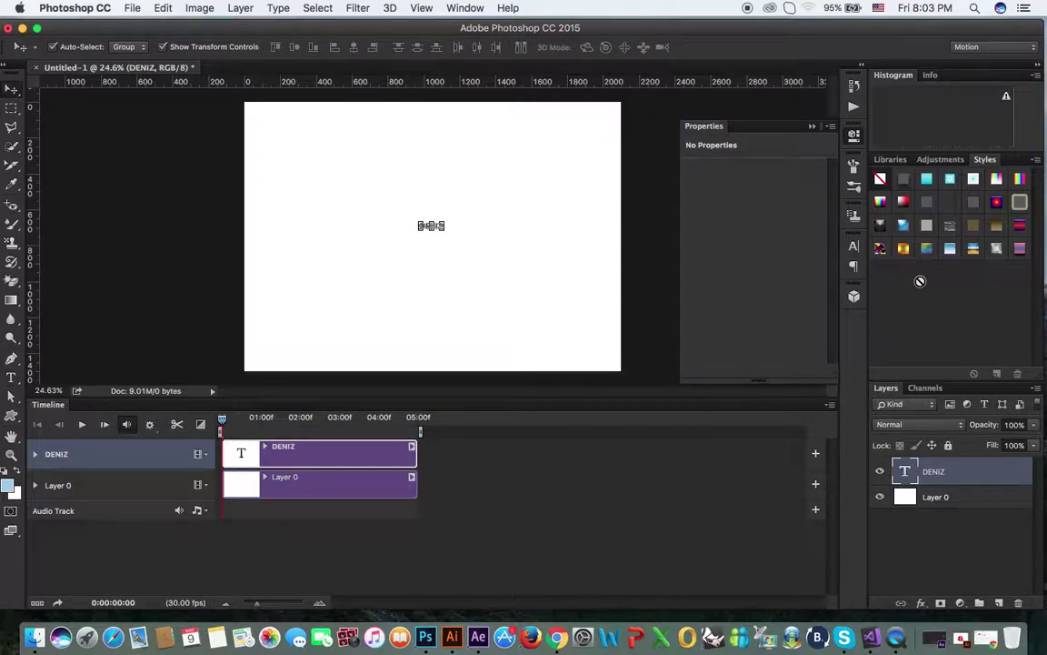
- Scale the text proportionally to about 190% and move it to the exact centre of the canvas
{"action": "key", "text": "super+t"}
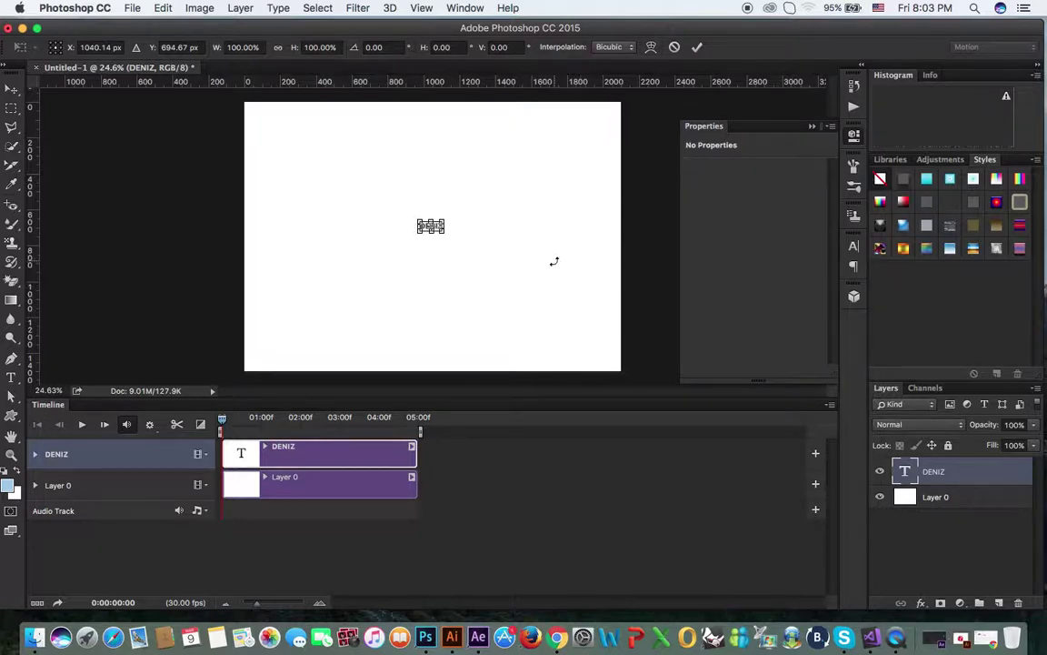
{"action": "left_click_drag", "start_coordinate": [447, 232], "coordinate": [459, 238]}
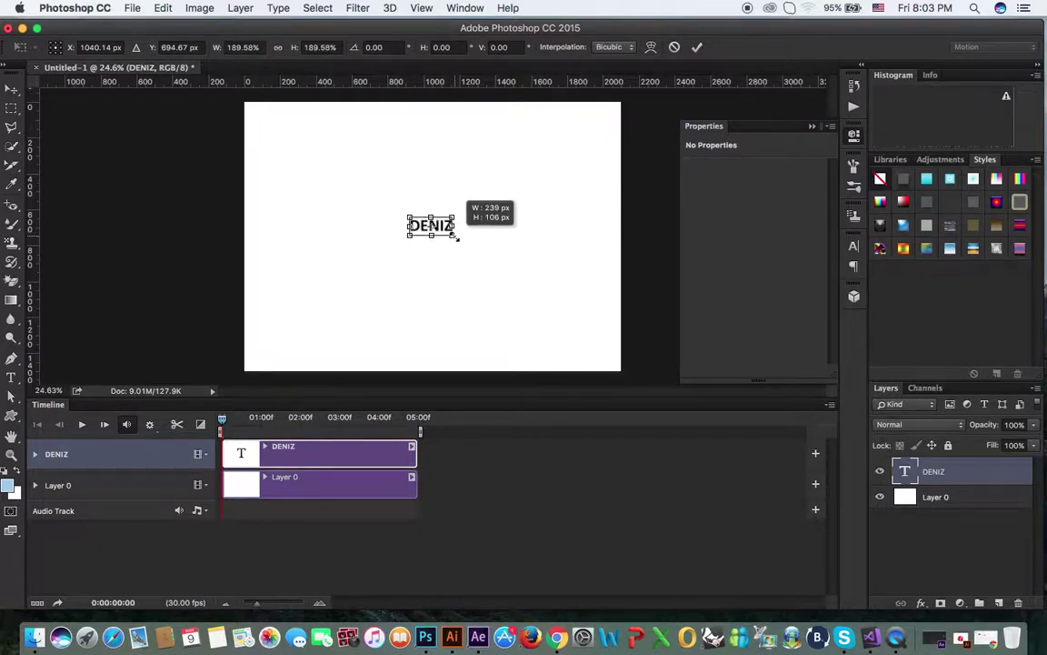
{"action": "key", "text": "Return"}
{"action": "left_click", "coordinate": [459, 255]}
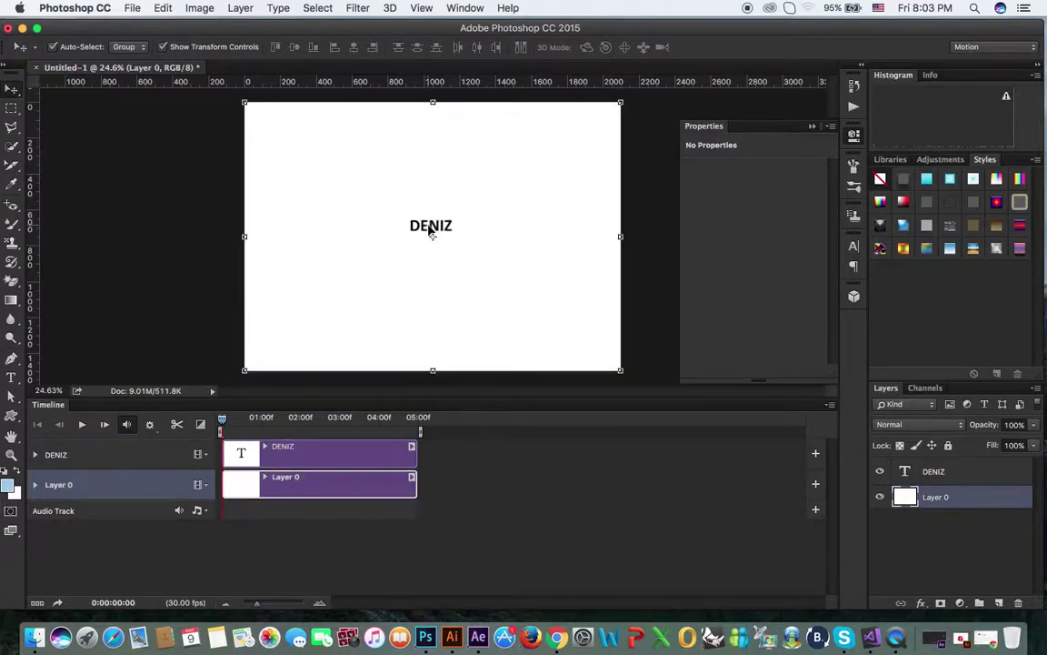
{"action": "left_click", "coordinate": [430, 231]}
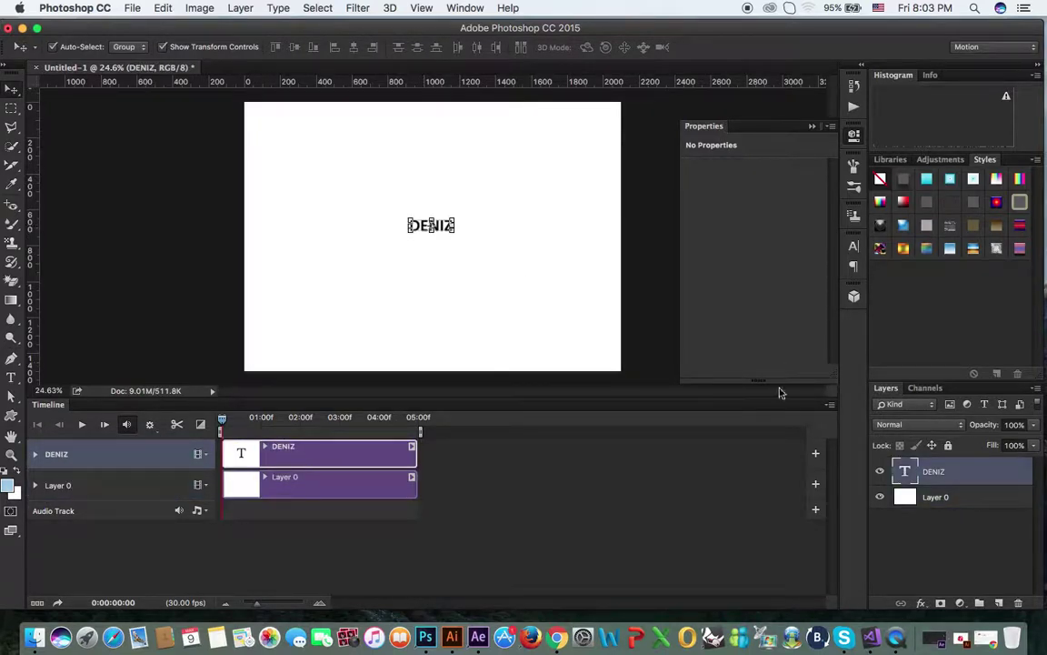
{"action": "left_click", "coordinate": [465, 271]}
{"action": "left_click_drag", "start_coordinate": [441, 232], "coordinate": [435, 238]}
{"action": "left_click", "coordinate": [459, 280]}
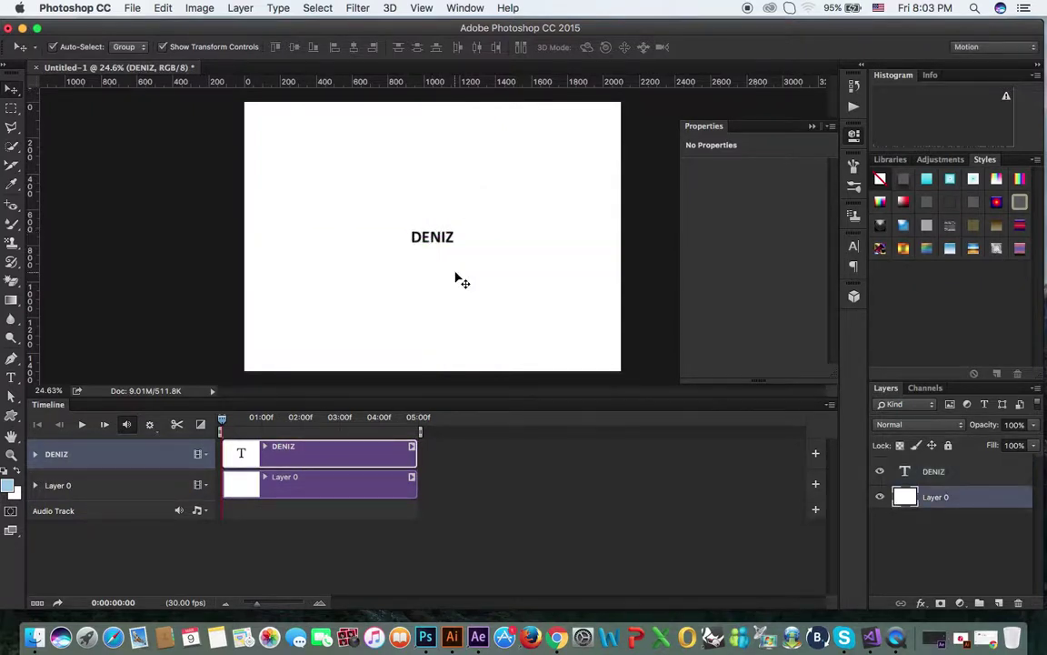
- Enable Transform keyframe animation on the text layer at the start of the timeline
{"action": "left_click", "coordinate": [47, 463]}
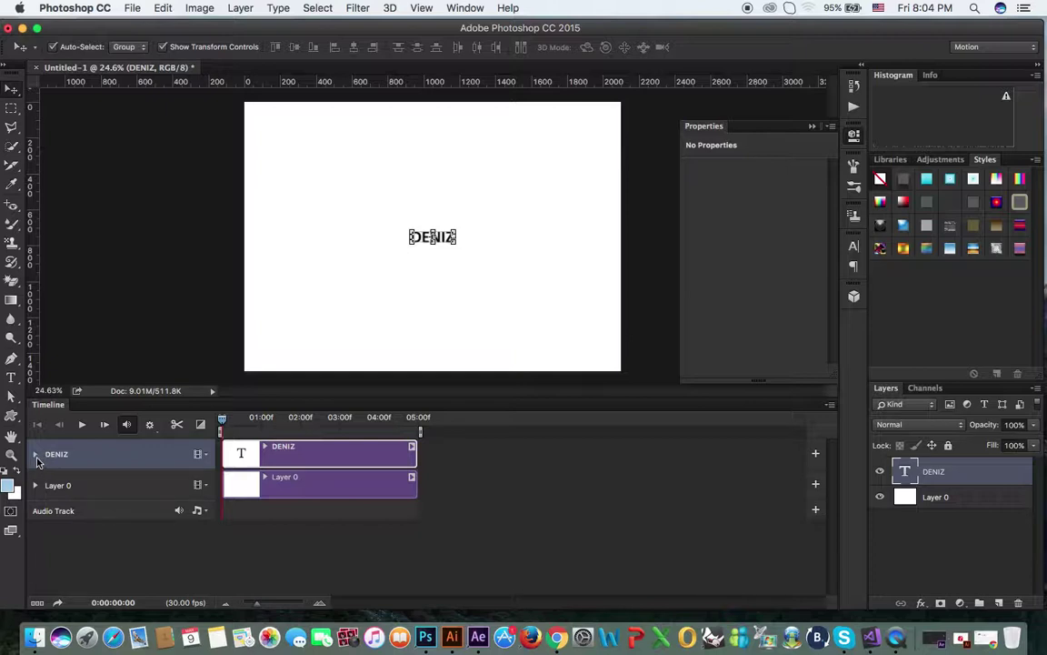
{"action": "left_click", "coordinate": [36, 454]}
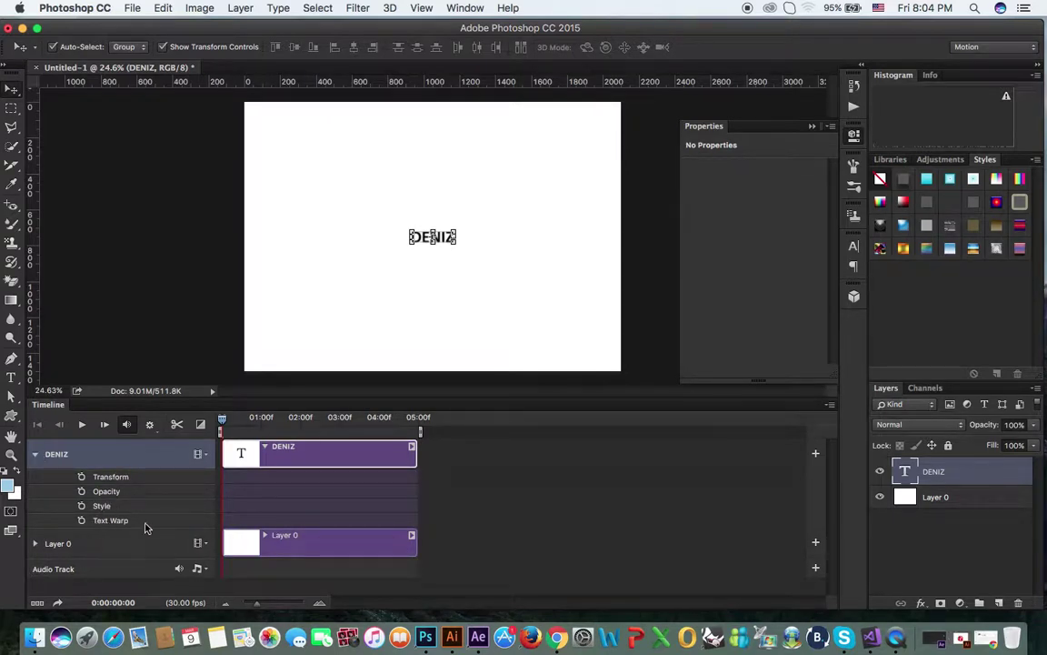
{"action": "left_click", "coordinate": [82, 477]}
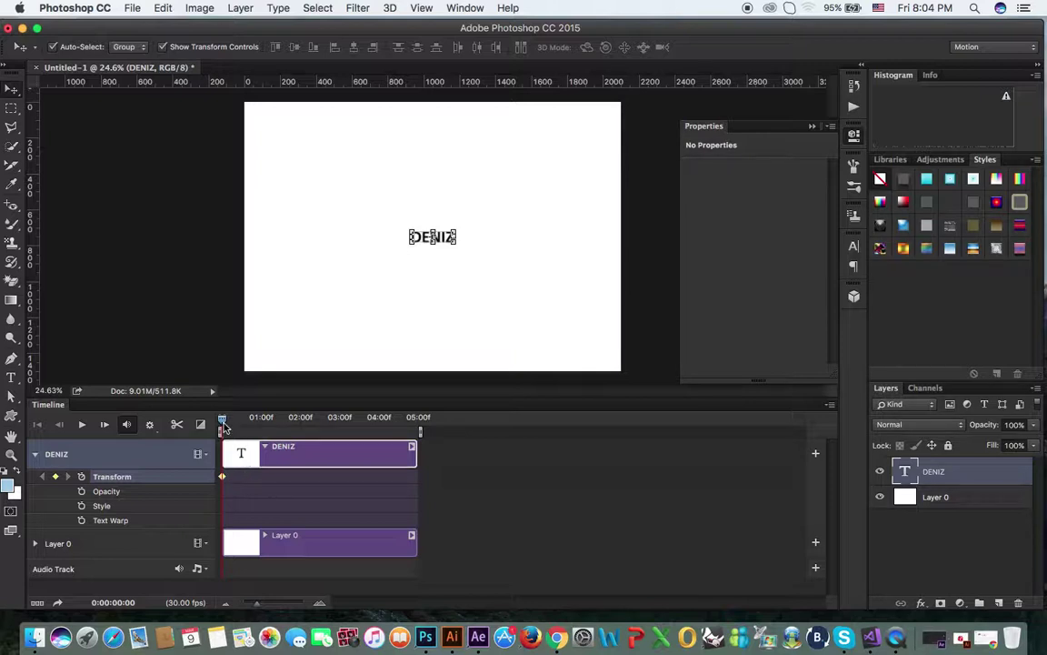
- At 03:00f, scale the text about its centre to about 813% so it nearly fills the canvas width
{"action": "mouse_move", "coordinate": [224, 427]}
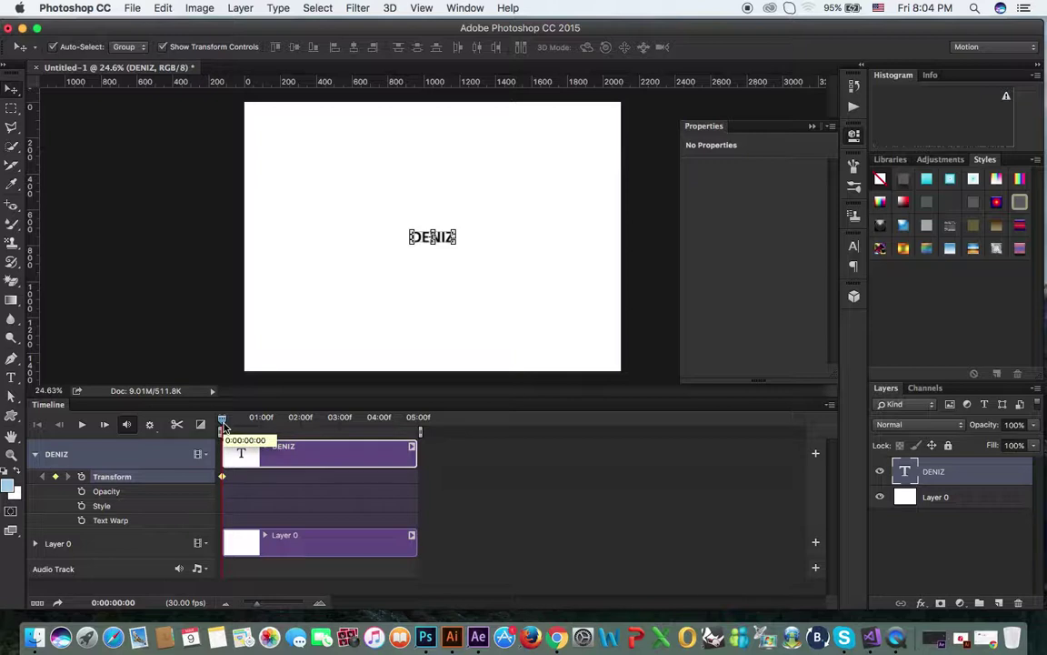
{"action": "left_click_drag", "start_coordinate": [223, 427], "coordinate": [340, 437]}
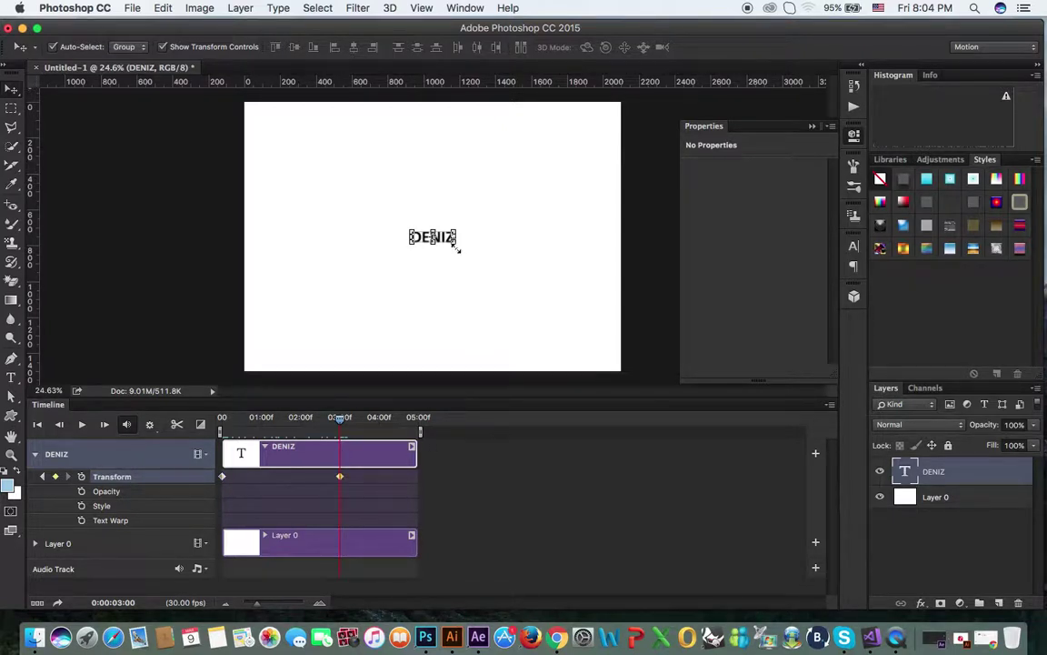
{"action": "left_click_drag", "start_coordinate": [456, 247], "coordinate": [603, 332]}
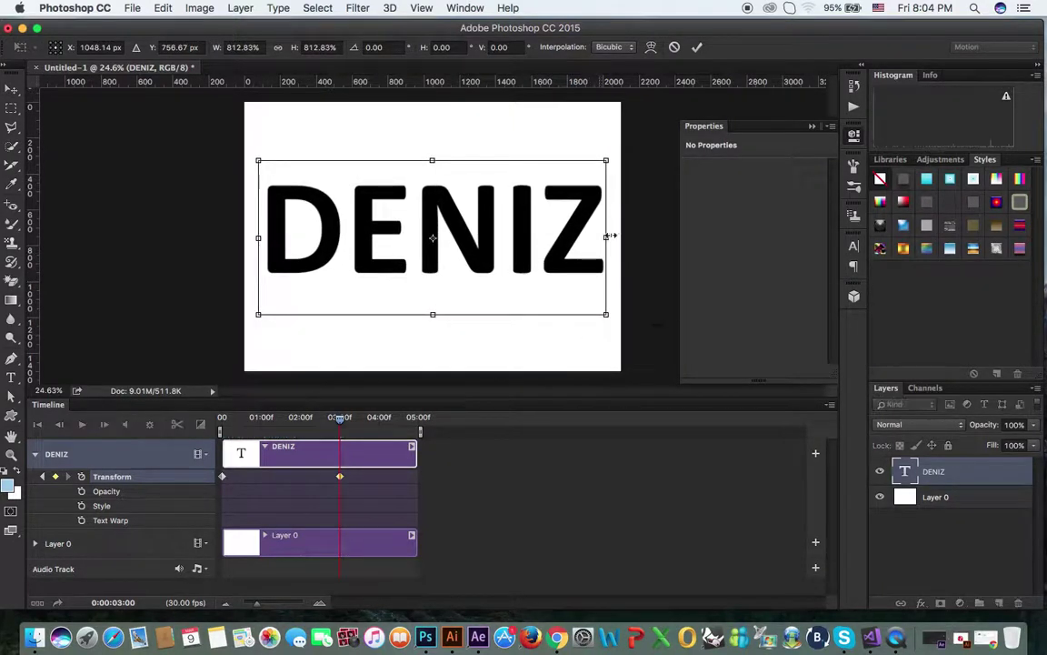
{"action": "left_click", "coordinate": [697, 50]}
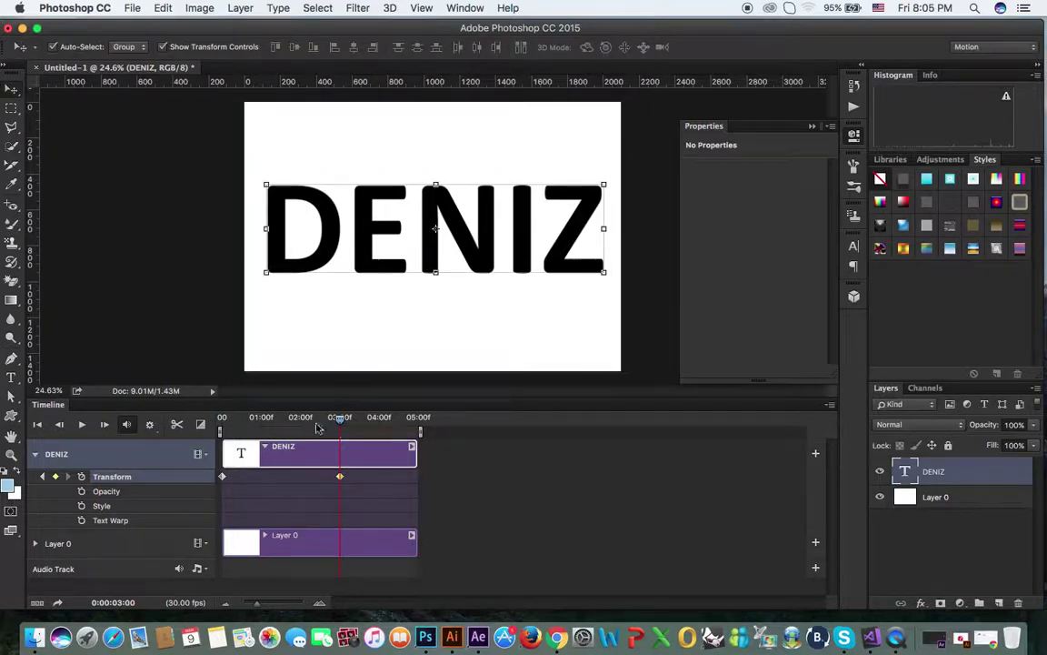
- Turn off the display of transform controls for the Move tool
{"action": "left_click", "coordinate": [163, 48]}
{"action": "left_click", "coordinate": [162, 48]}
{"action": "left_click", "coordinate": [162, 49]}
- Scrub and play the text's growing animation to preview it, then return the playhead to the first frame
{"action": "left_click_drag", "start_coordinate": [339, 417], "coordinate": [219, 420]}
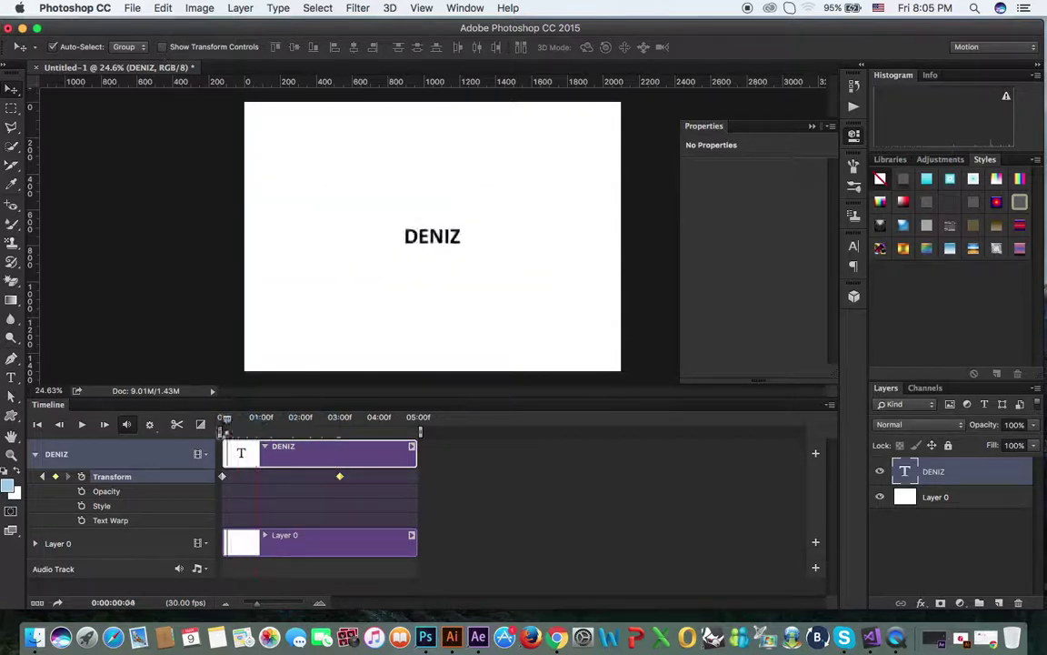
{"action": "left_click", "coordinate": [82, 425]}
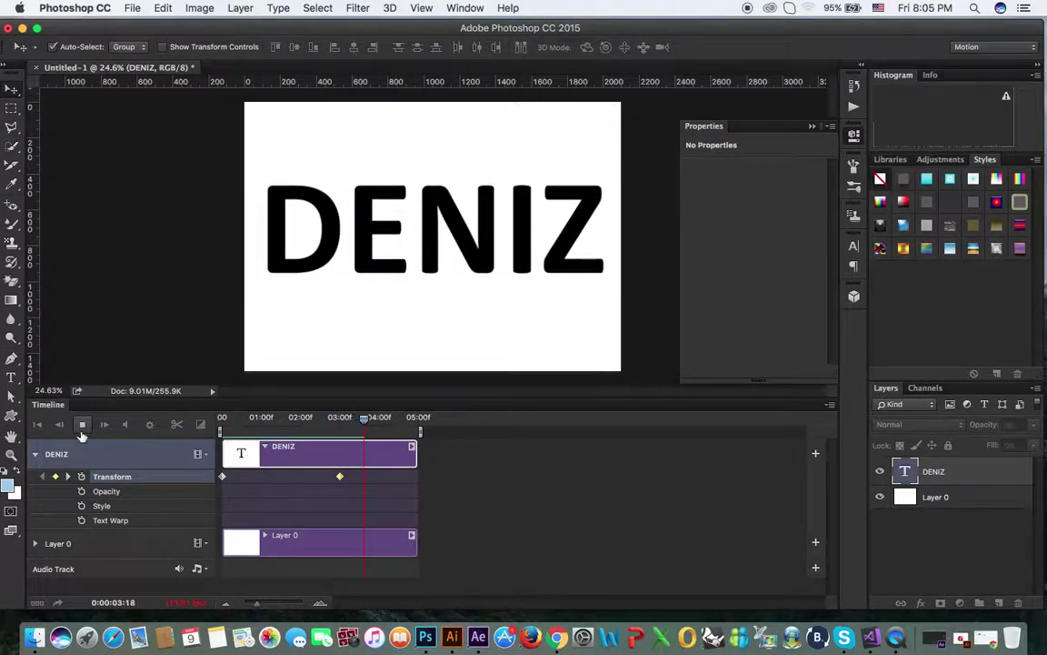
{"action": "left_click", "coordinate": [402, 422]}
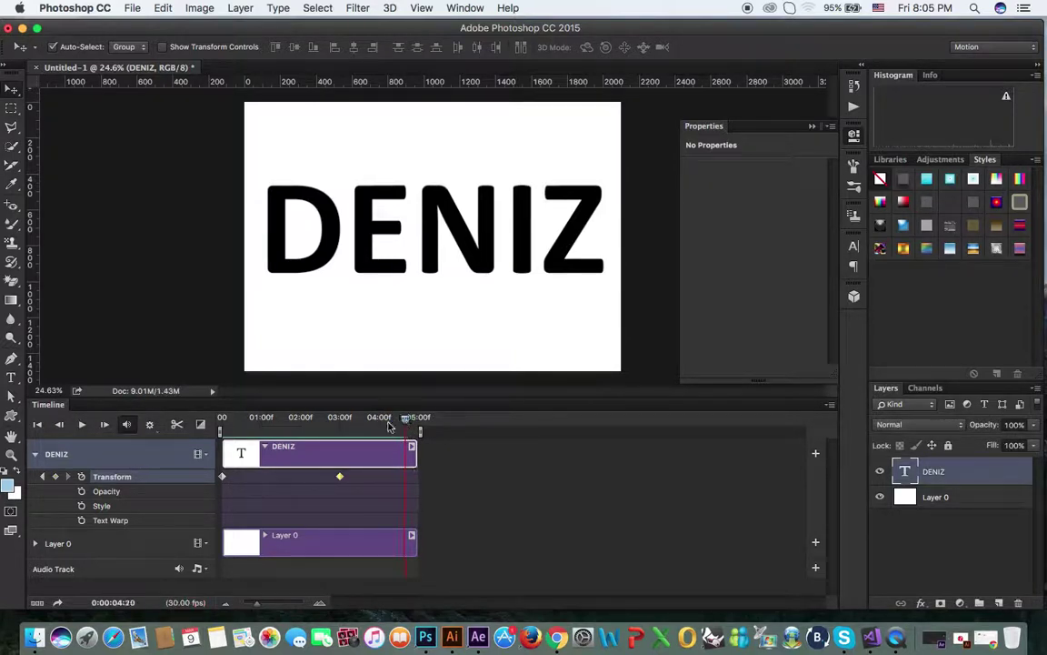
{"action": "left_click_drag", "start_coordinate": [391, 426], "coordinate": [234, 428]}
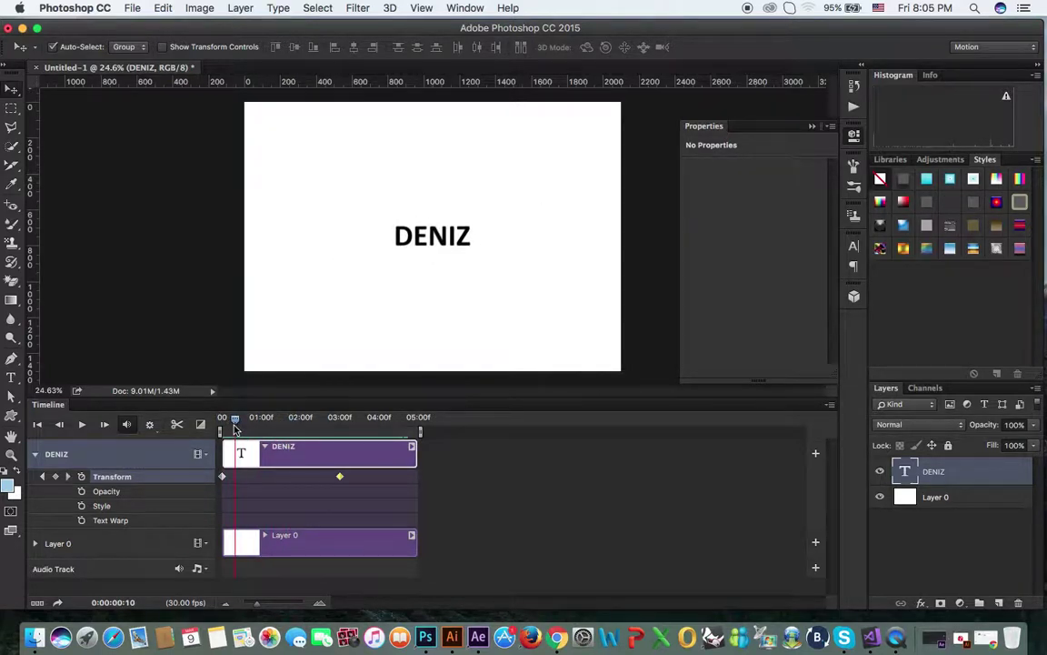
{"action": "key", "text": "space"}
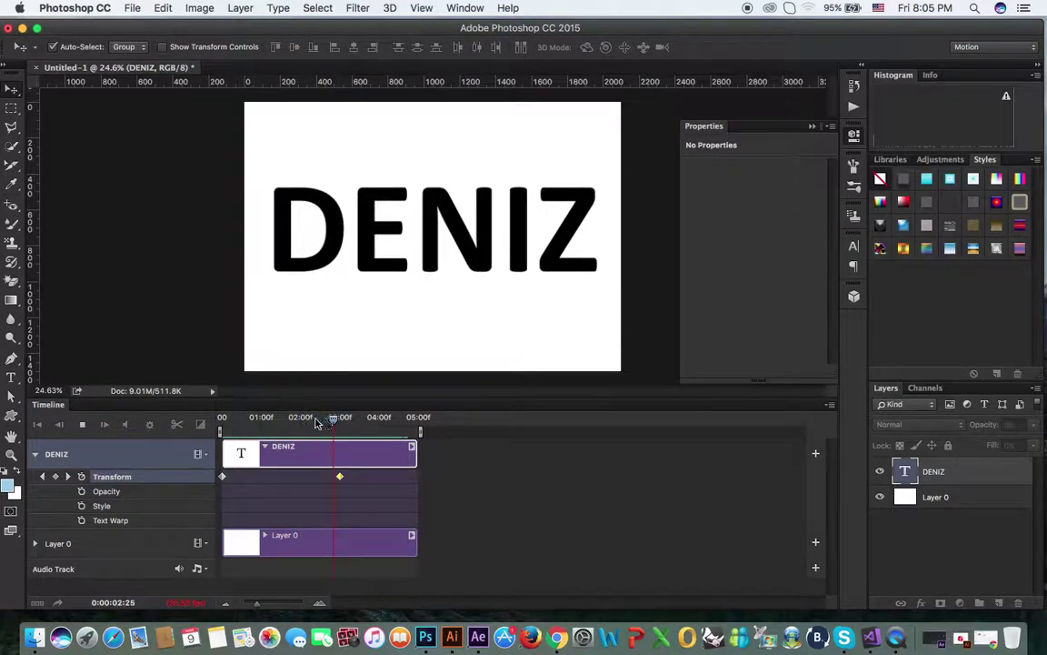
{"action": "left_click_drag", "start_coordinate": [334, 422], "coordinate": [214, 429]}
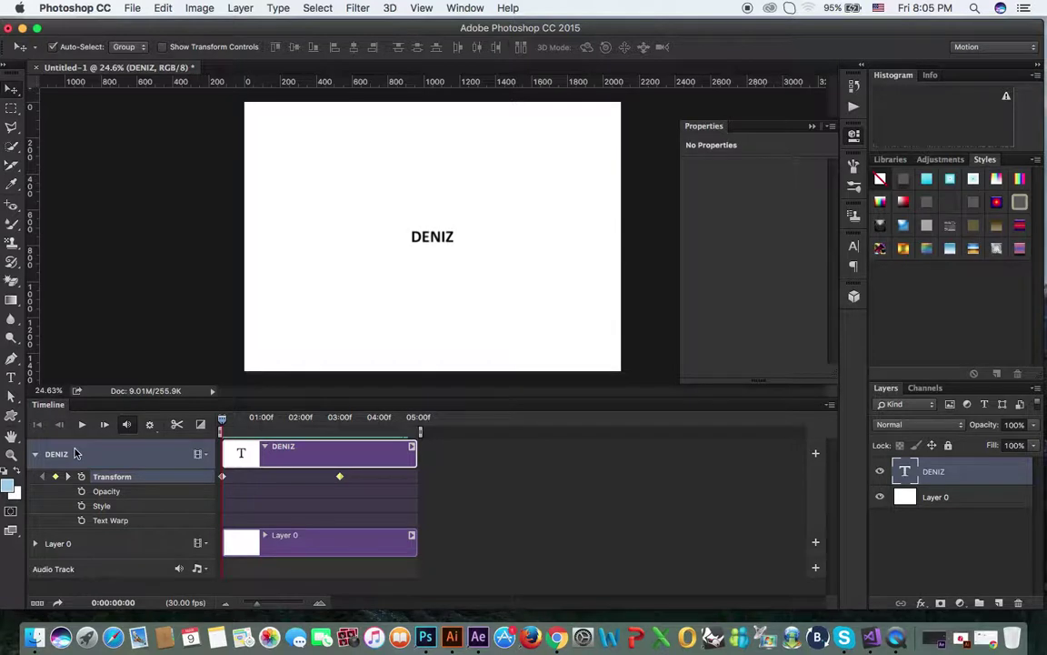
- Undo the text enlargement and delete the animated text layer
{"action": "key", "text": "super+z"}
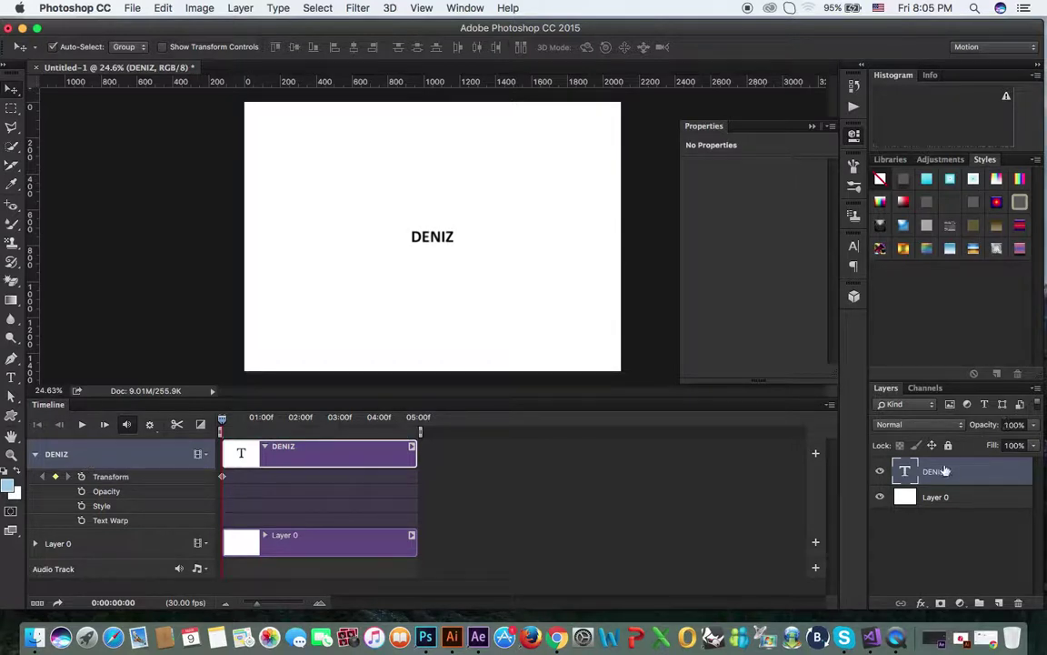
{"action": "left_click", "coordinate": [1020, 604]}
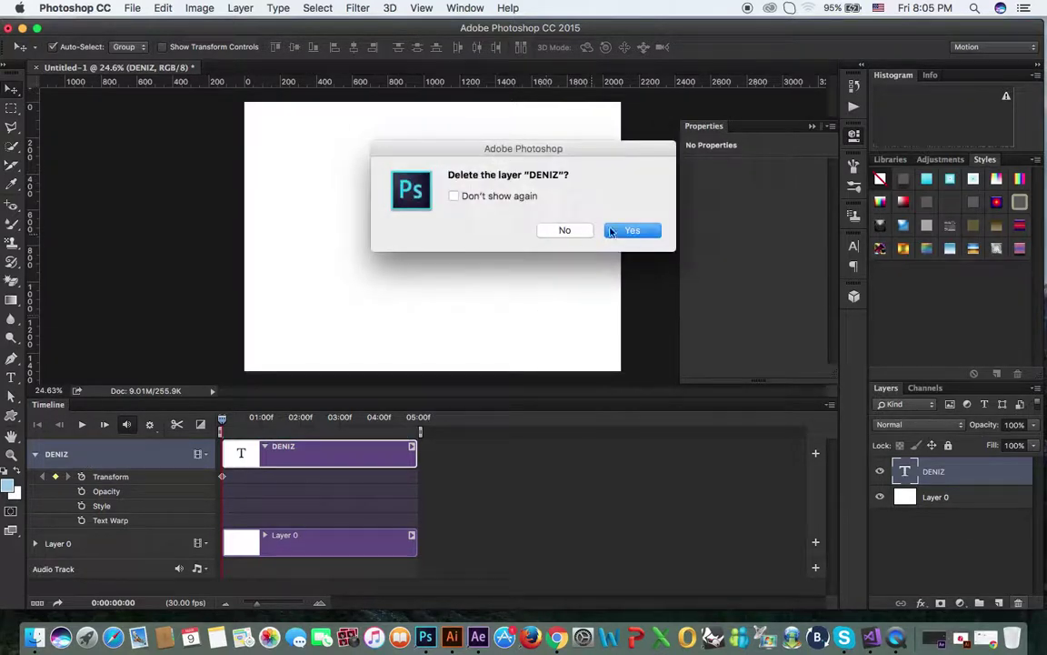
{"action": "left_click", "coordinate": [628, 232]}
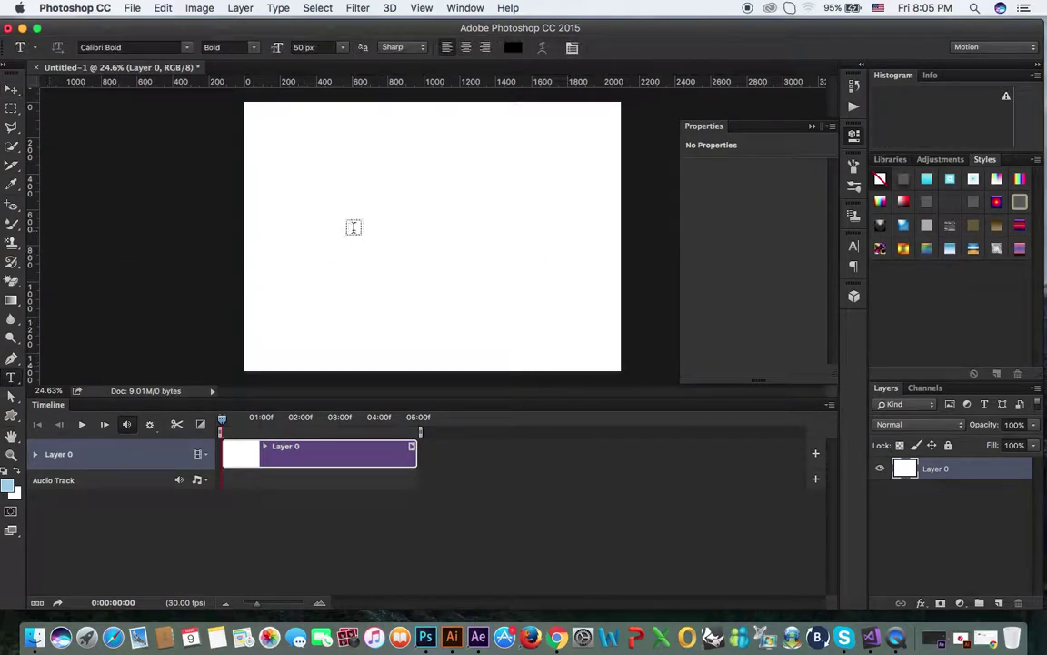
- Add a new text layer with the same first name and position it at the centre of the canvas
{"action": "left_click", "coordinate": [424, 230]}
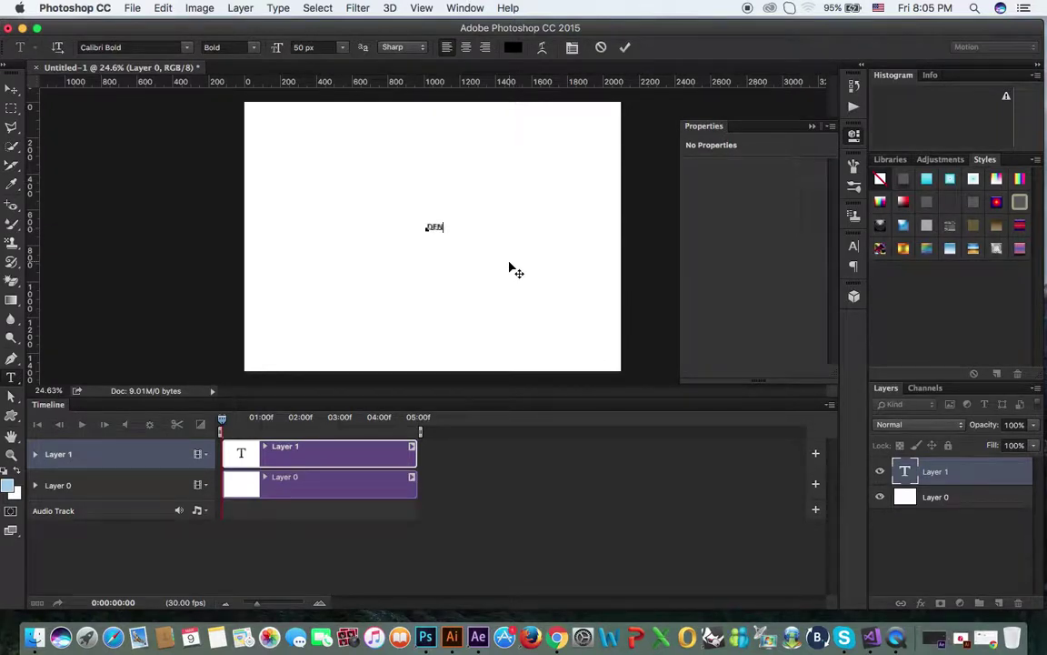
{"action": "left_click", "coordinate": [11, 88]}
{"action": "left_click_drag", "start_coordinate": [444, 229], "coordinate": [437, 237]}
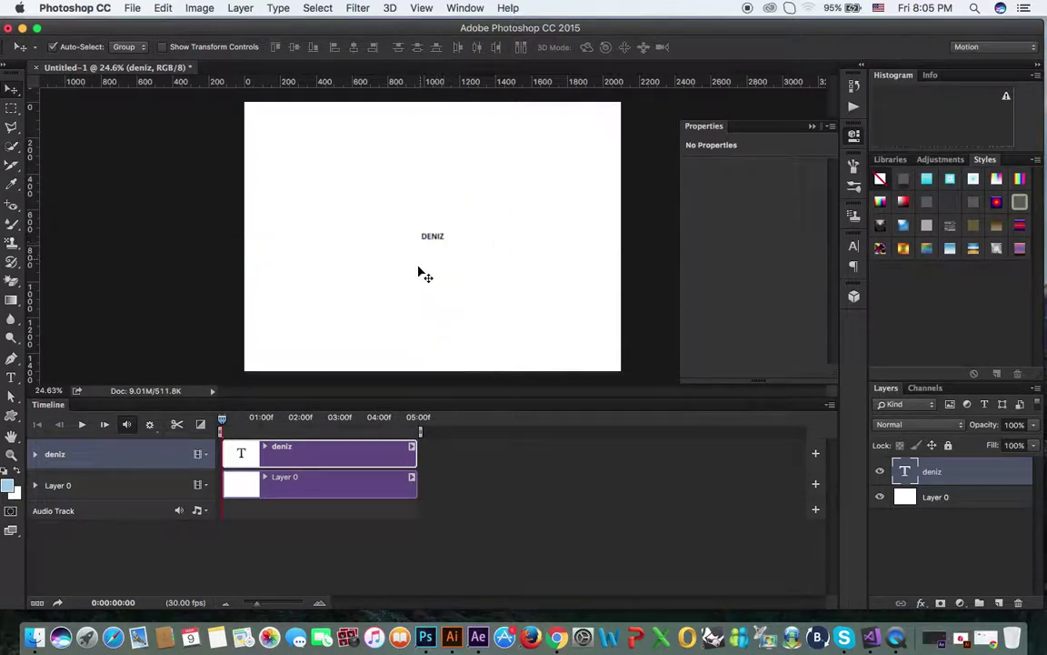
- Enable Transform keyframe animation on the new text layer at the start of the timeline
{"action": "left_click", "coordinate": [35, 457]}
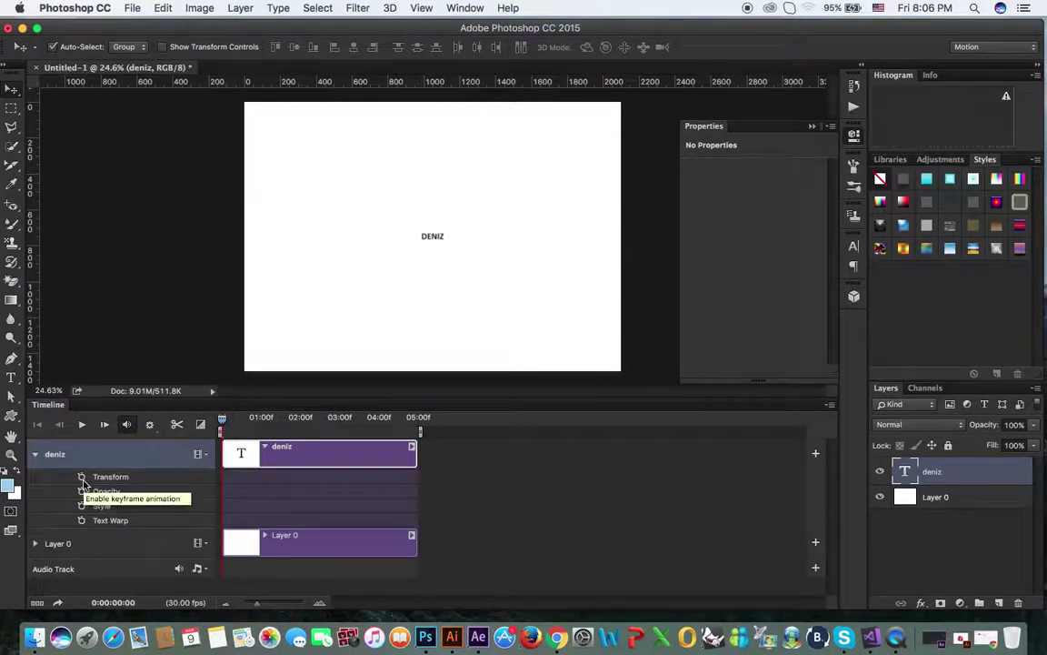
{"action": "left_click", "coordinate": [81, 477]}
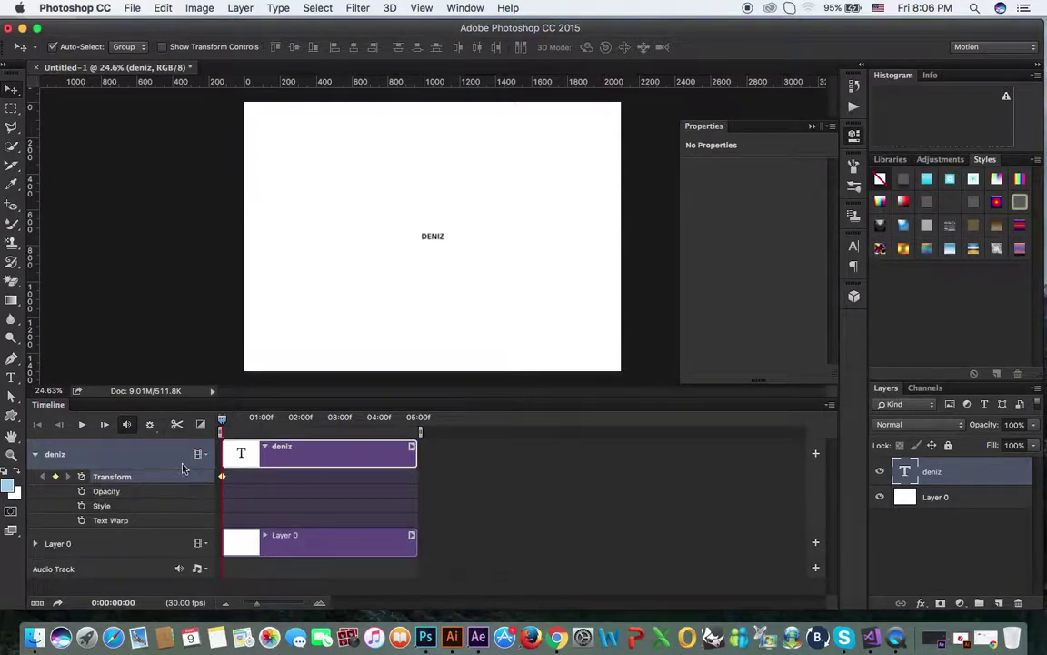
- Add a Transform keyframe to the text layer at 0:00:03:00 and scale the text proportionally about its centre to about 1471%
{"action": "left_click_drag", "start_coordinate": [225, 431], "coordinate": [344, 429]}
{"action": "left_click_drag", "start_coordinate": [350, 420], "coordinate": [340, 422]}
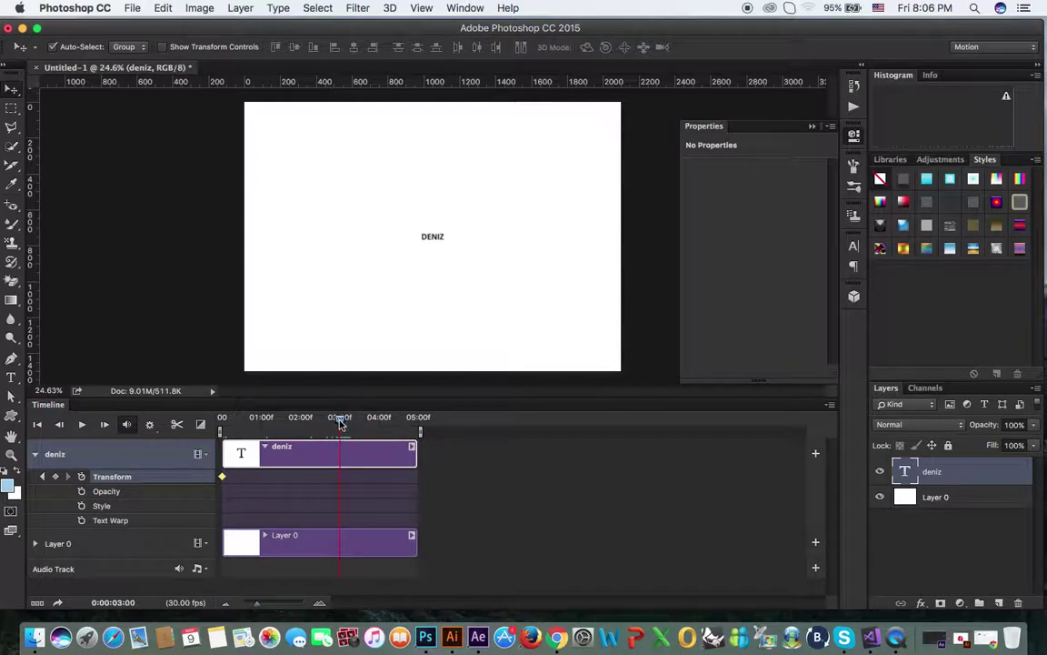
{"action": "left_click", "coordinate": [55, 476]}
{"action": "key", "text": "super+t"}
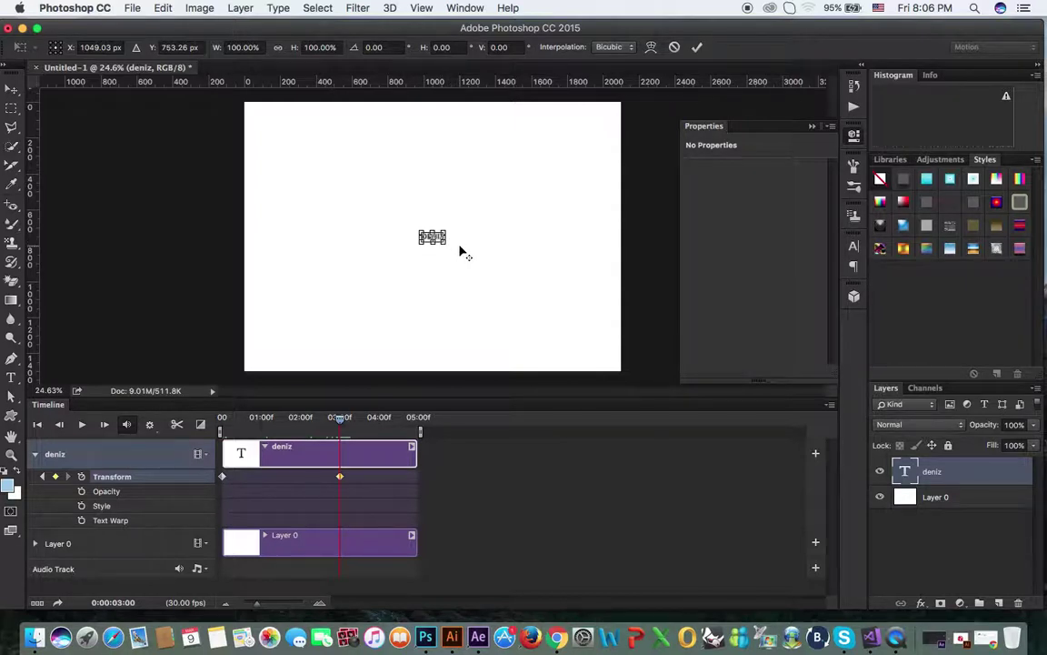
{"action": "left_click_drag", "start_coordinate": [447, 244], "coordinate": [589, 331]}
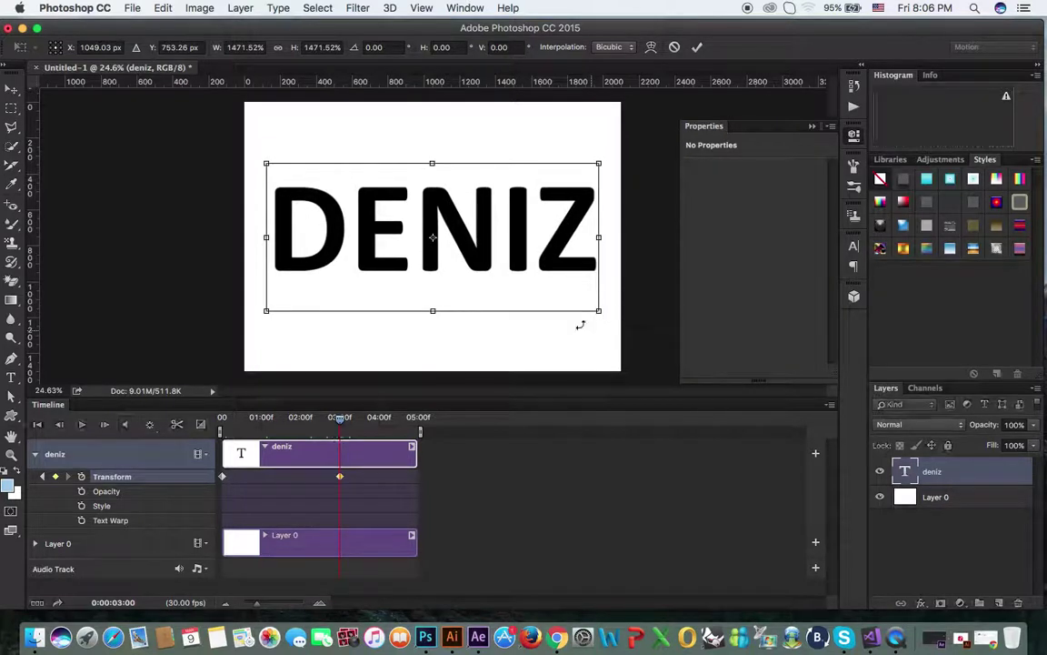
{"action": "key", "text": "Return"}
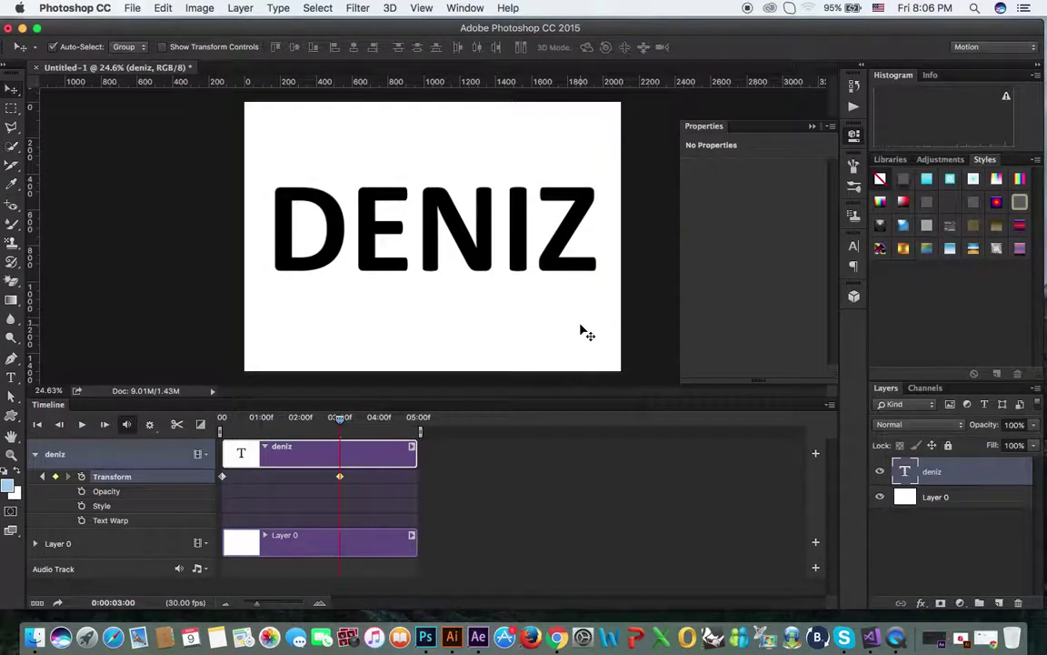
- Play the text's scaling animation from the first frame to preview it, and stop playback before the second keyframe
{"action": "left_click_drag", "start_coordinate": [340, 431], "coordinate": [220, 441]}
{"action": "key", "text": "space"}
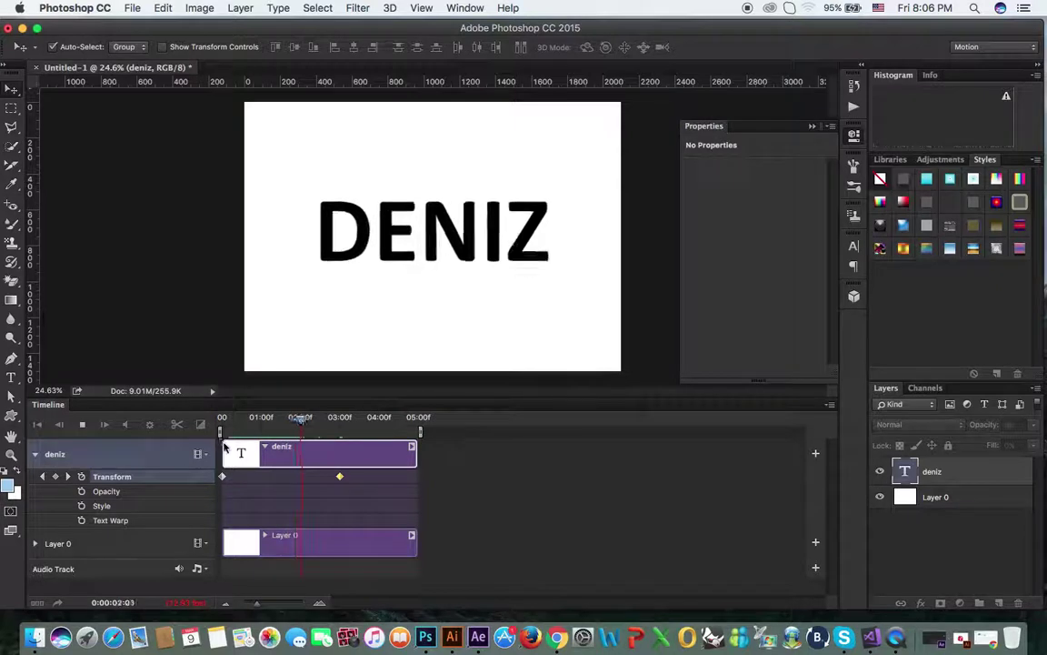
{"action": "left_click", "coordinate": [318, 423]}
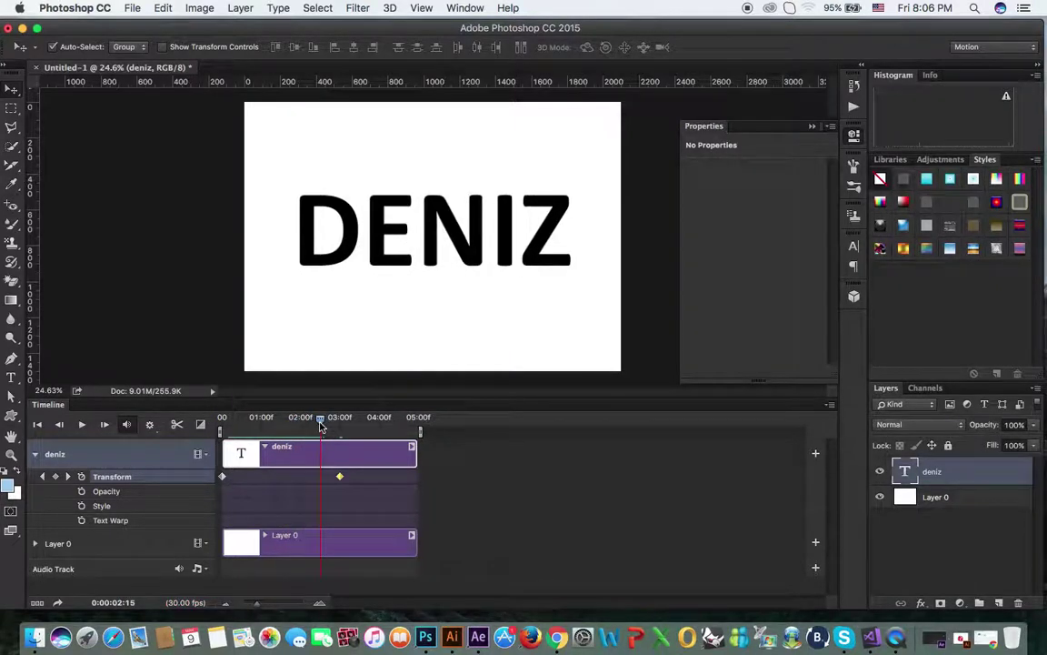